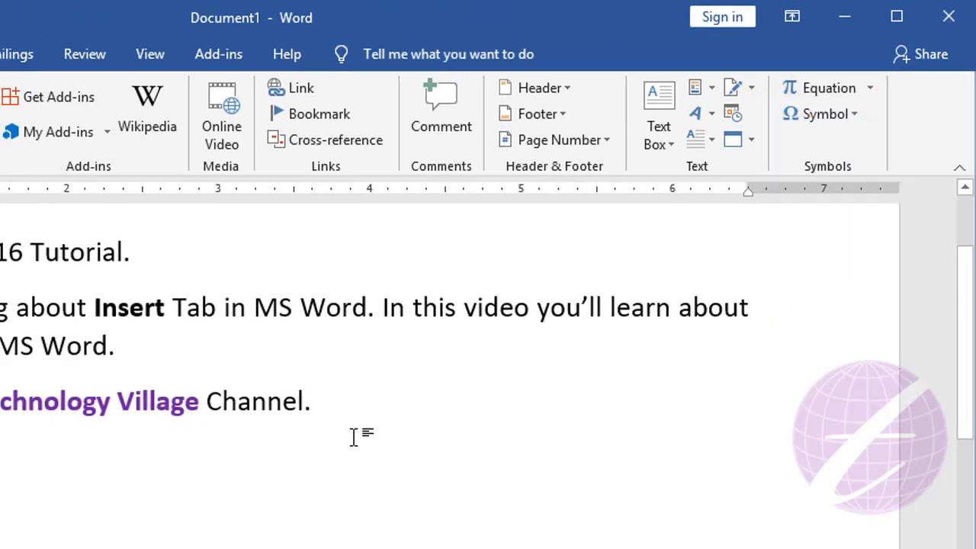
- Start a new empty paragraph below the Technology Village Channel sentence
key(Return)
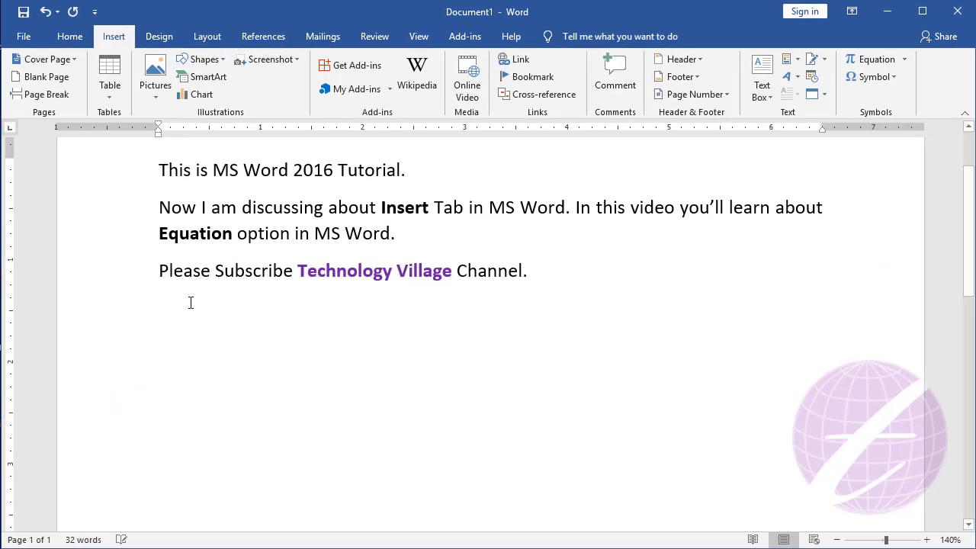
- Insert an equation with the stacked fraction 1 over 2, followed by a plus sign
click(866, 59)
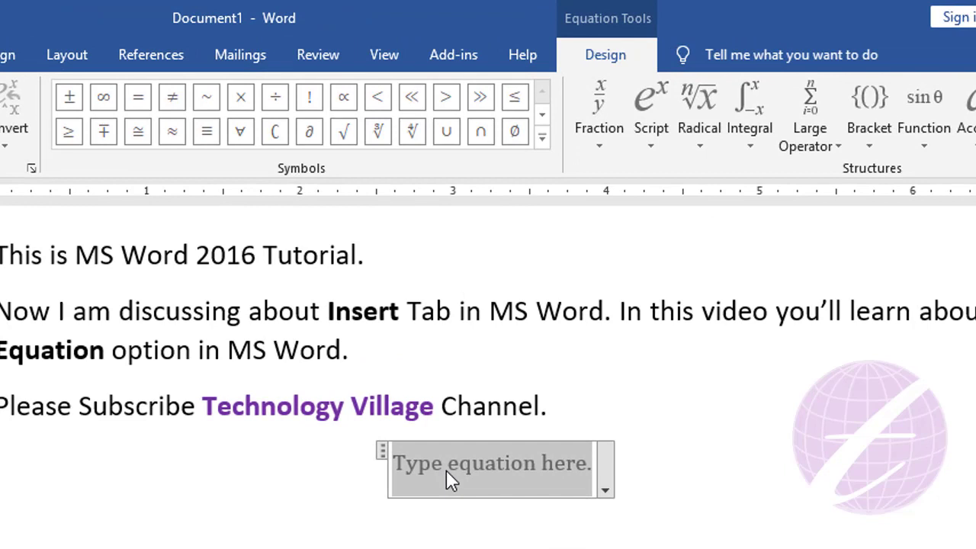
click(602, 151)
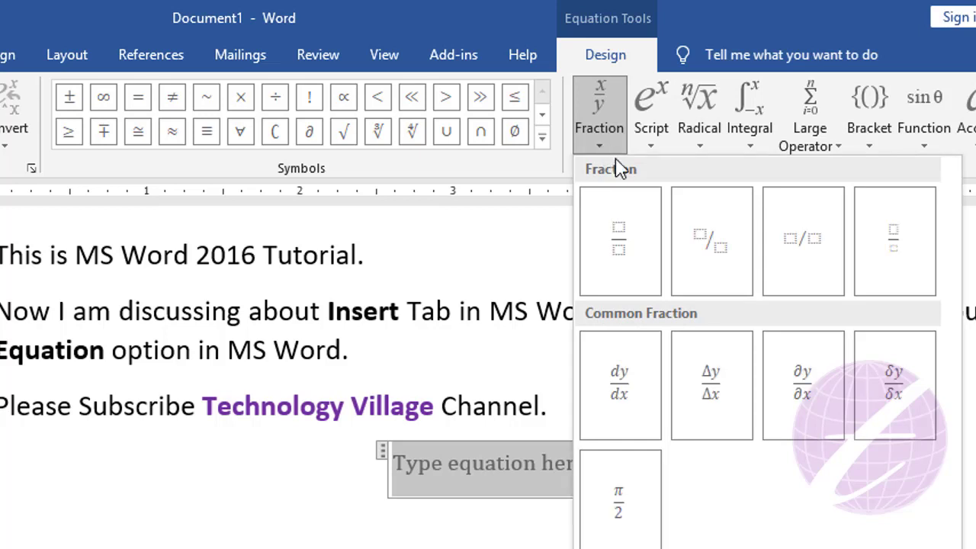
click(620, 251)
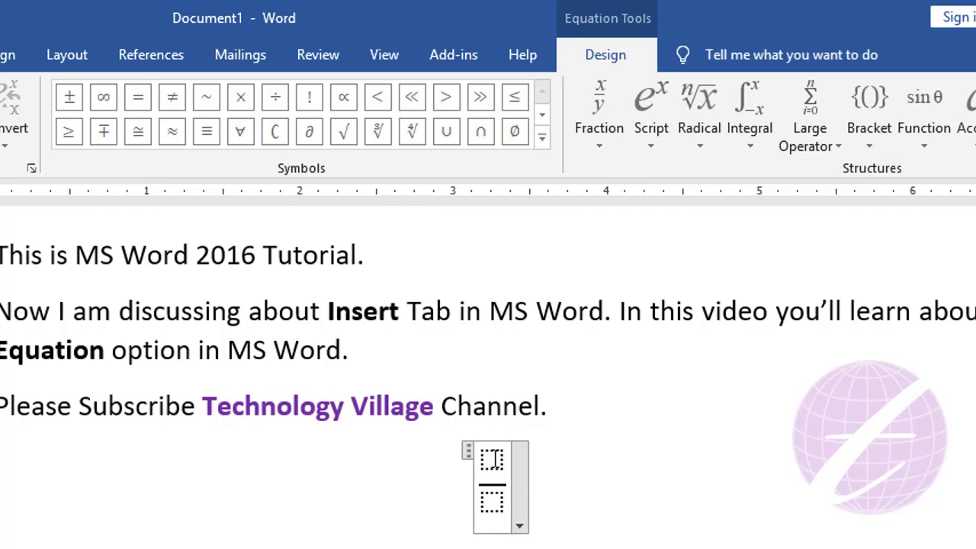
click(493, 458)
text(1)
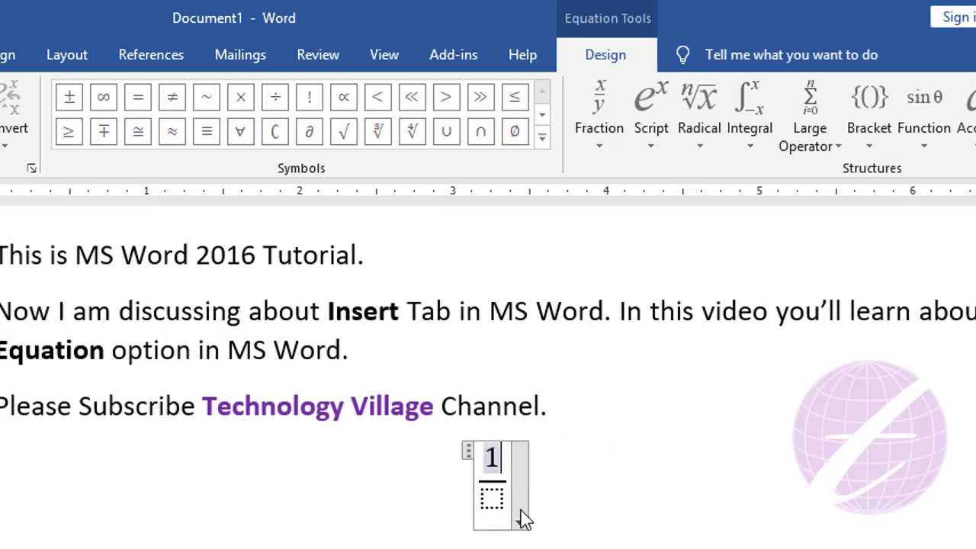
click(491, 497)
text(2)
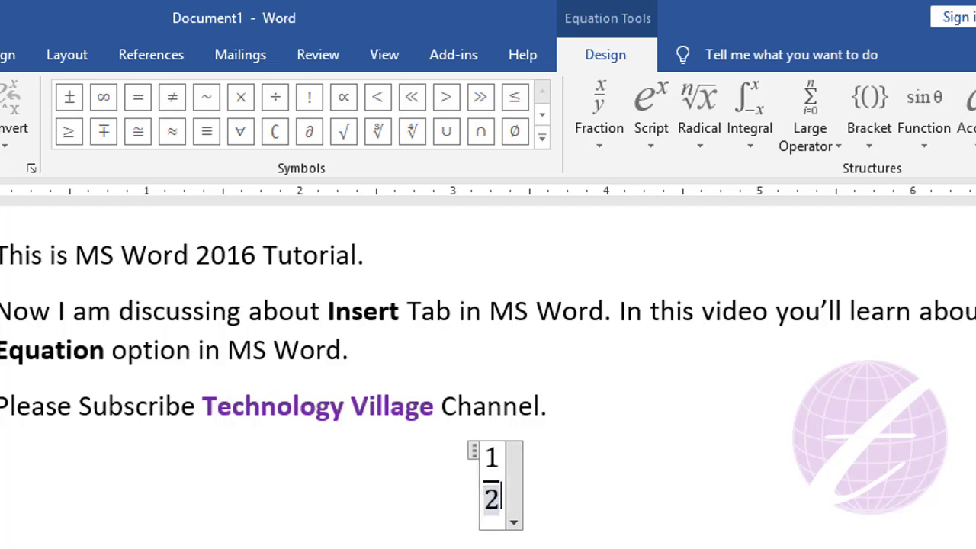
click(595, 482)
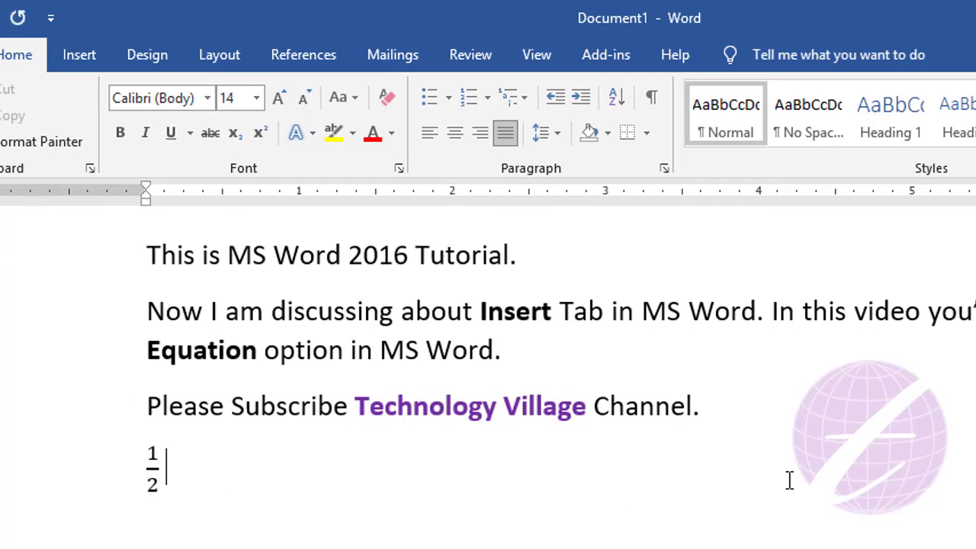
text(+)
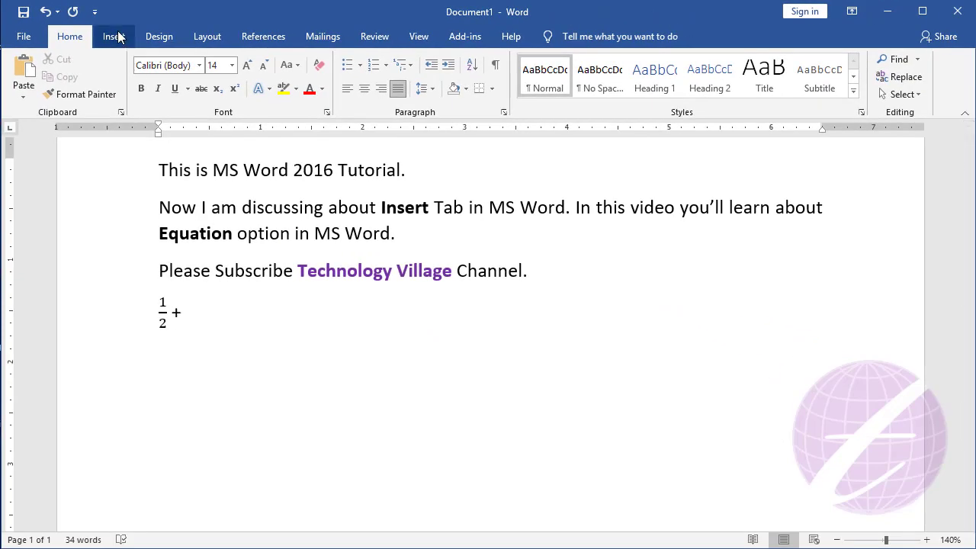
- Insert a second equation holding the stacked fraction 2 over 1 after the plus sign
click(114, 37)
click(889, 63)
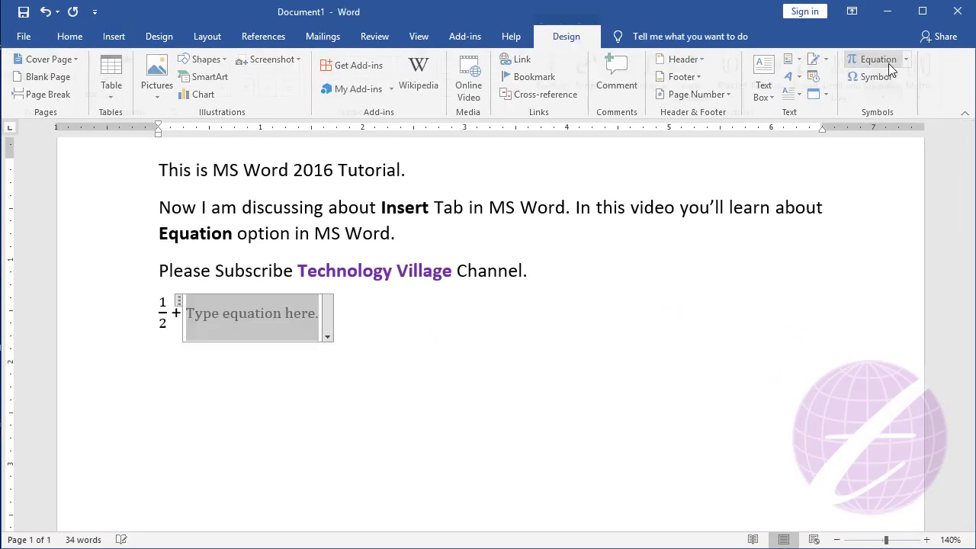
click(561, 90)
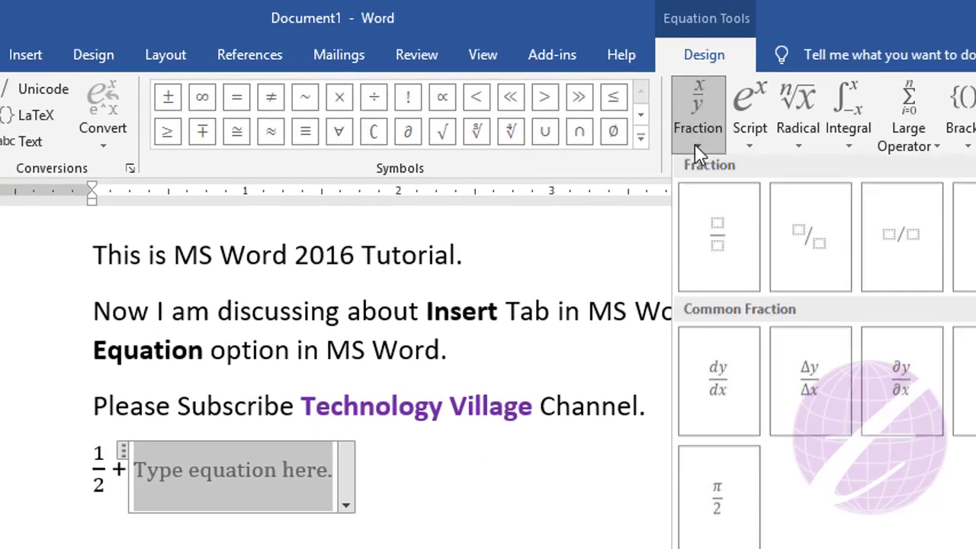
click(728, 217)
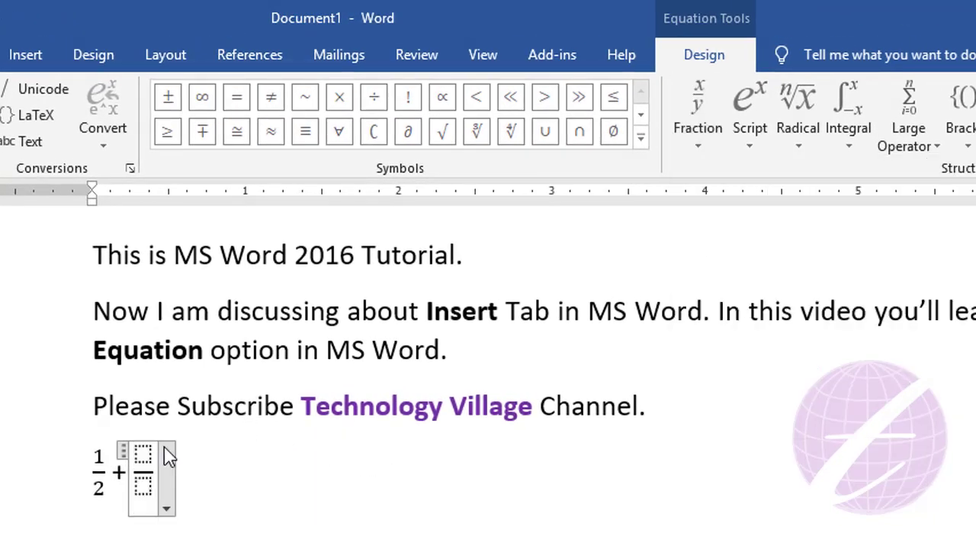
text(2)
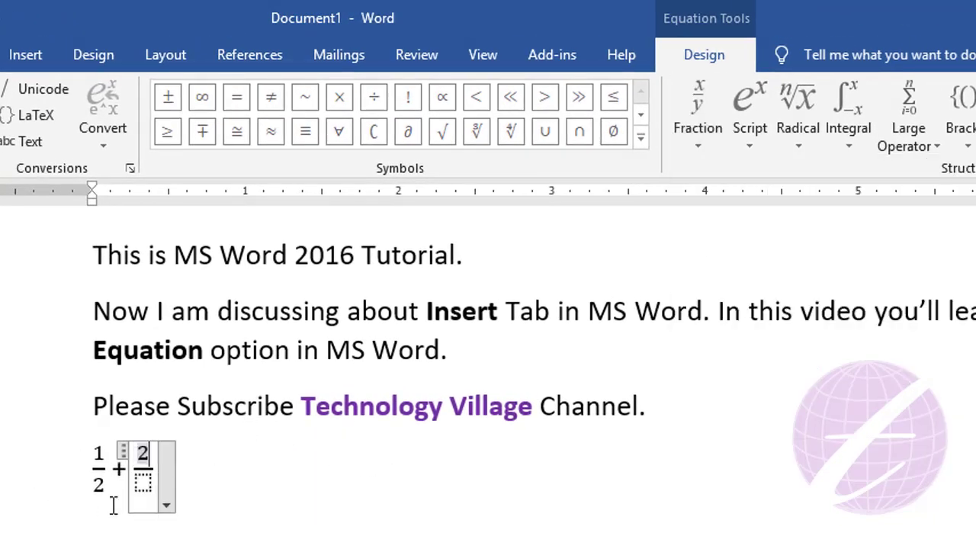
click(142, 481)
text(1)
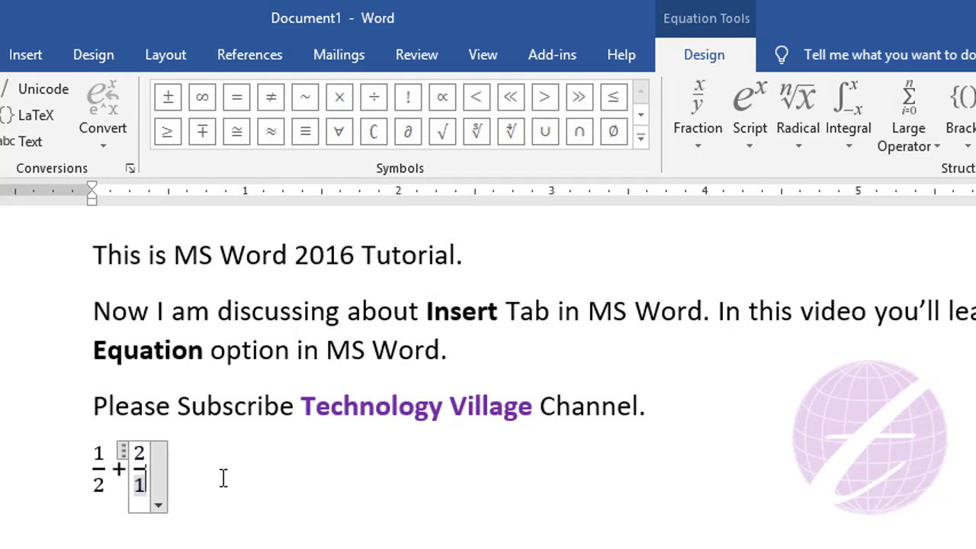
click(222, 477)
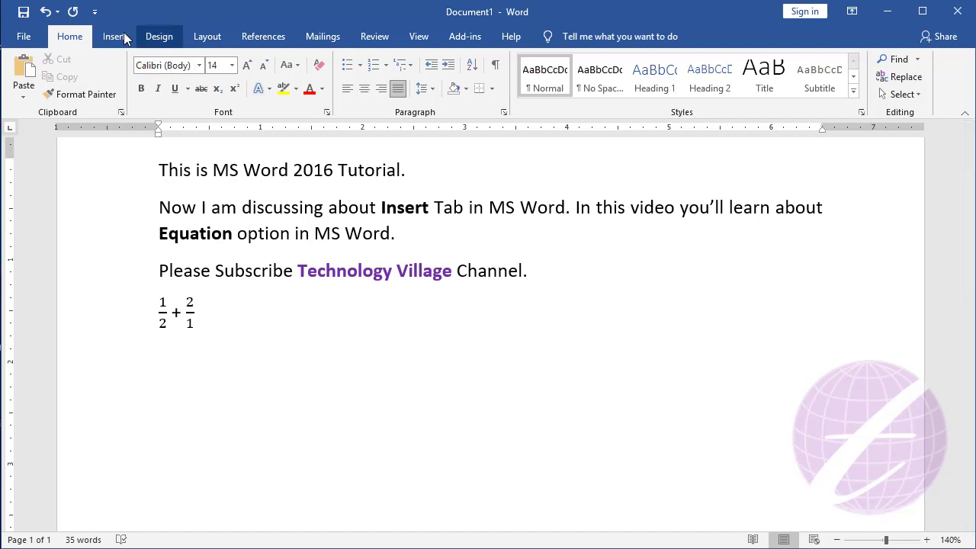
click(122, 34)
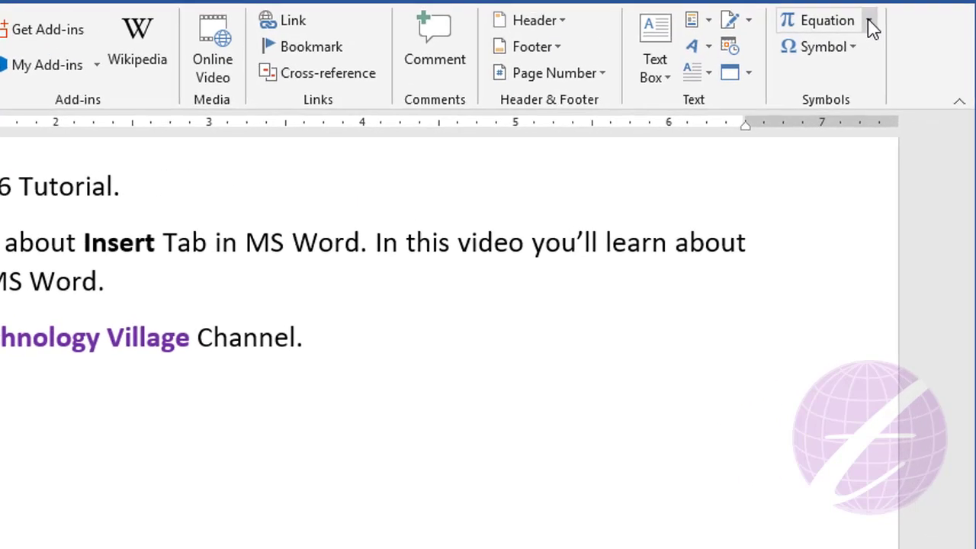
- Insert a new equation with a superscript structure reading a² after the fractions
click(883, 39)
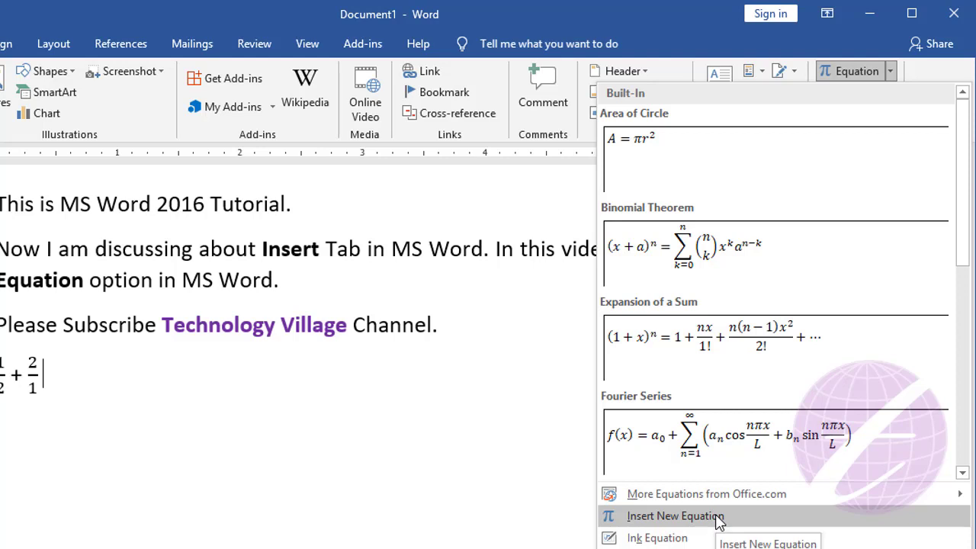
click(717, 517)
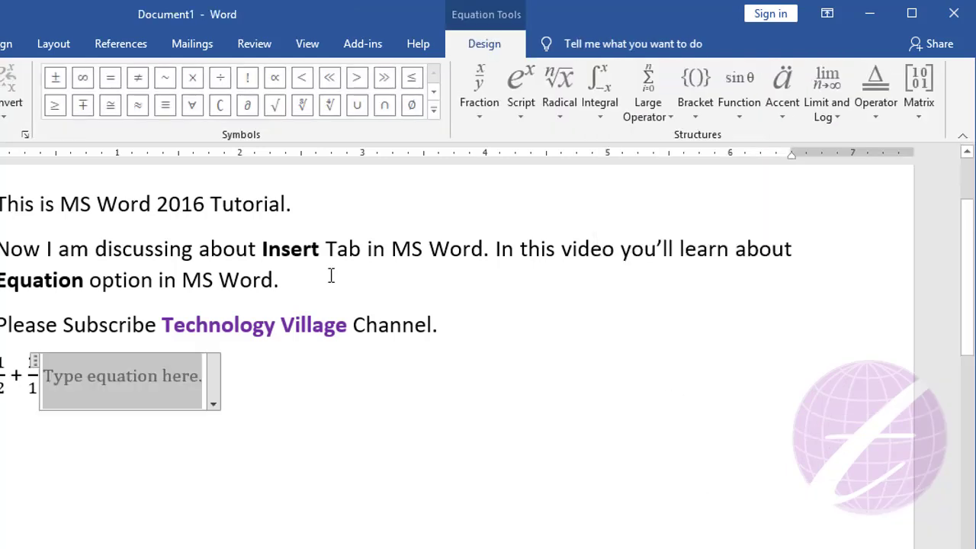
click(529, 115)
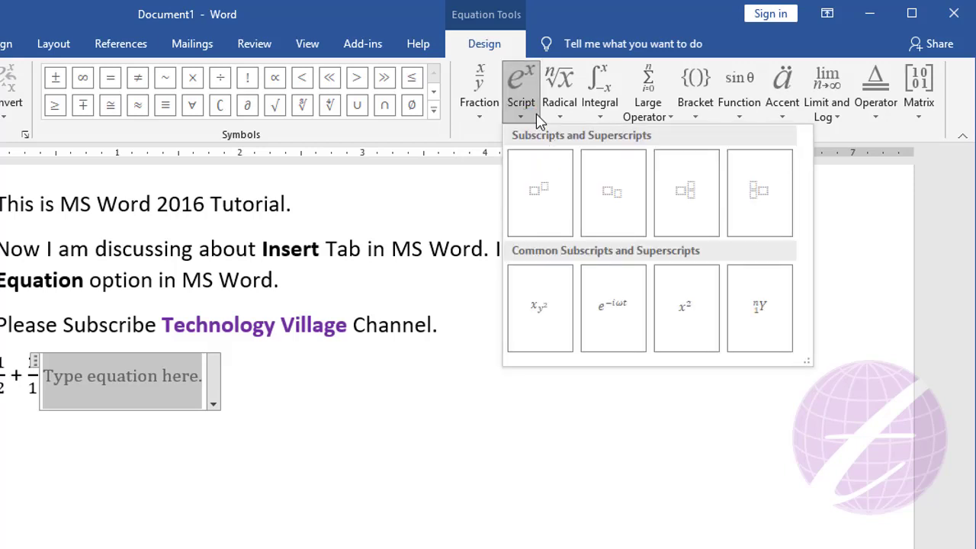
click(542, 191)
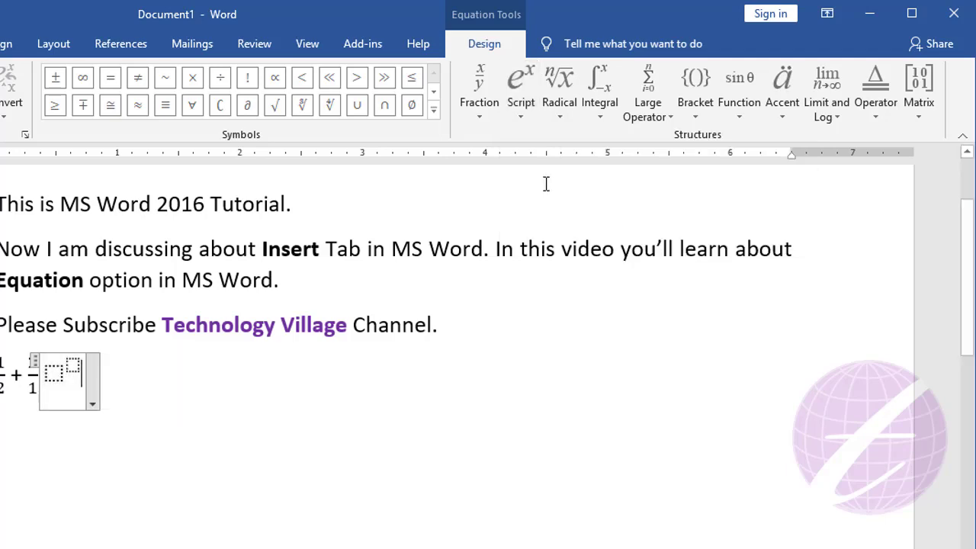
click(55, 374)
text(a^)
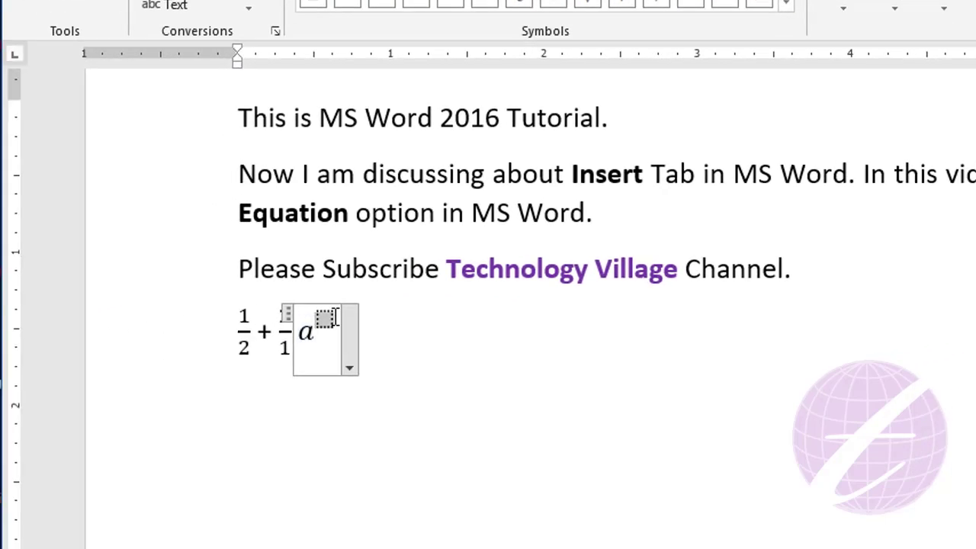
text(2)
click(362, 352)
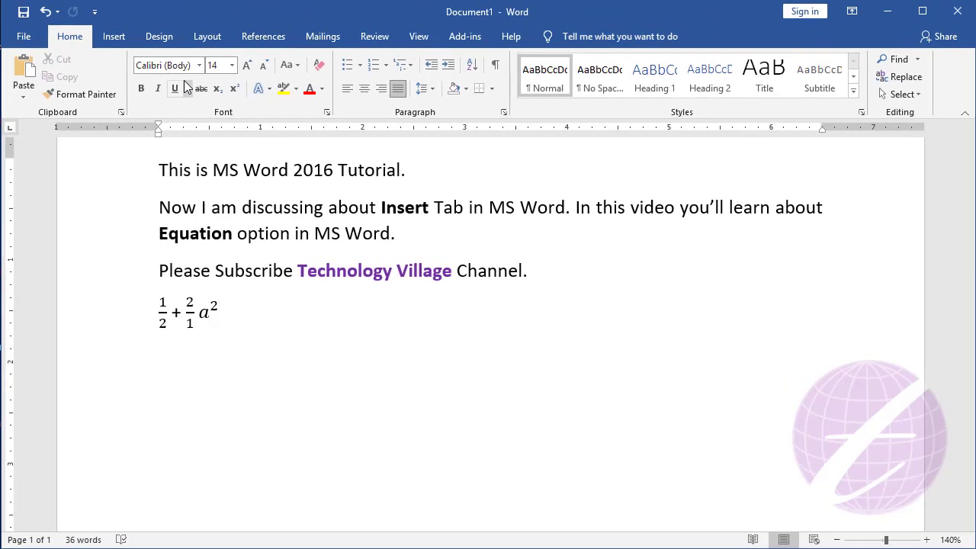
click(113, 36)
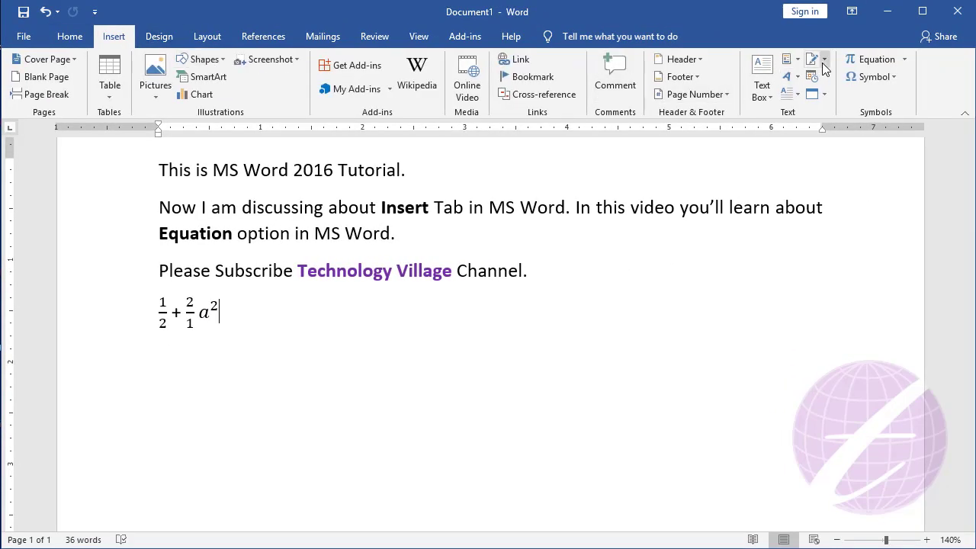
- Append a square root containing 27 to the equation after a²
click(868, 57)
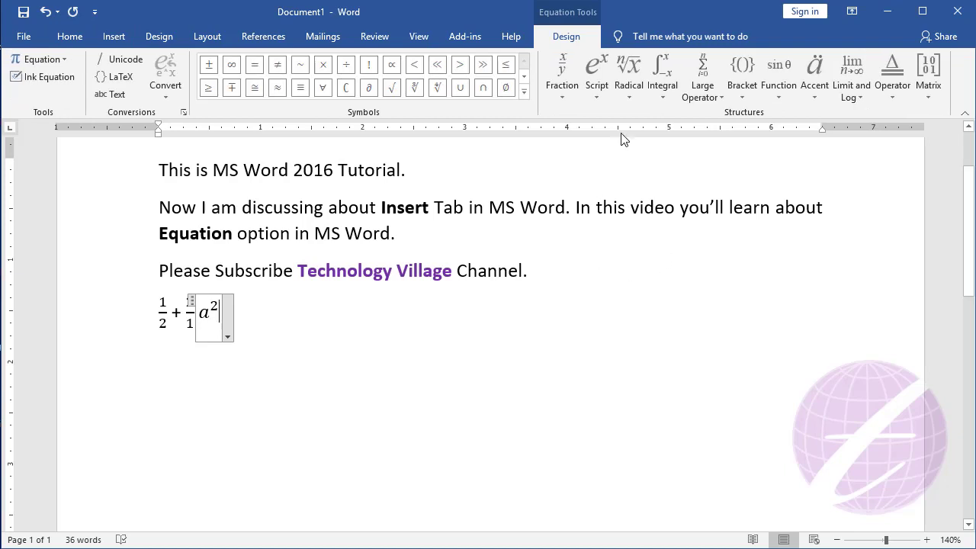
click(630, 98)
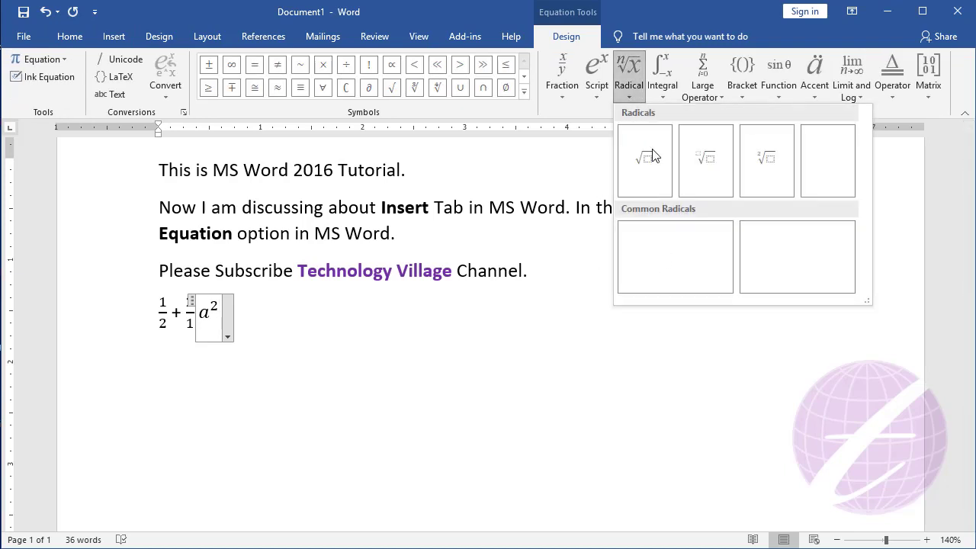
click(646, 165)
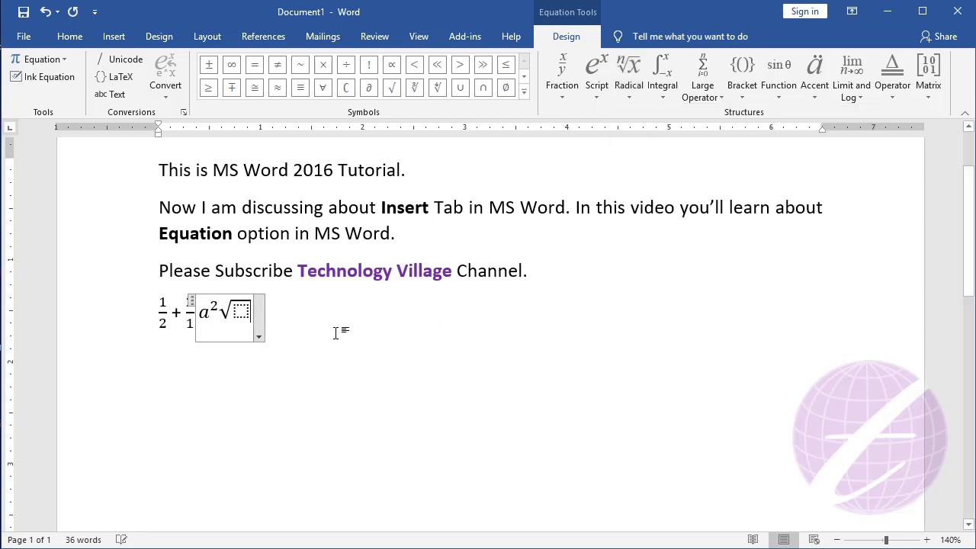
text(27)
click(290, 311)
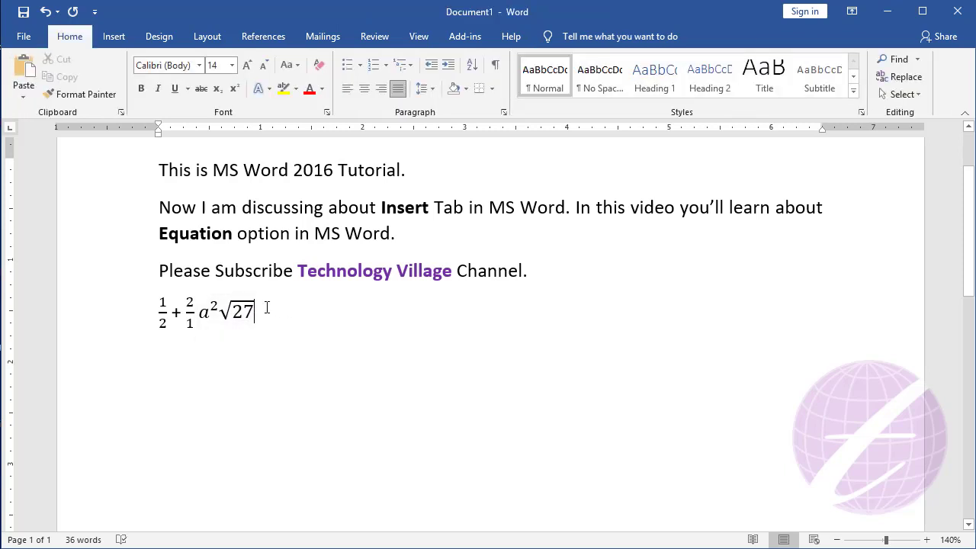
- Format the whole equation 1/2 + 2/1 a²√27 as 26 pt bold
drag(267, 307, 152, 303)
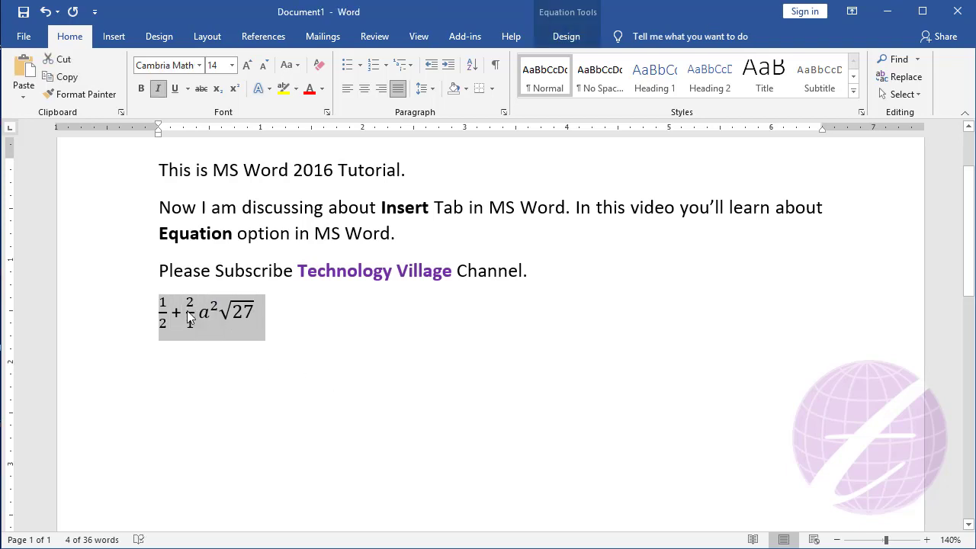
click(232, 65)
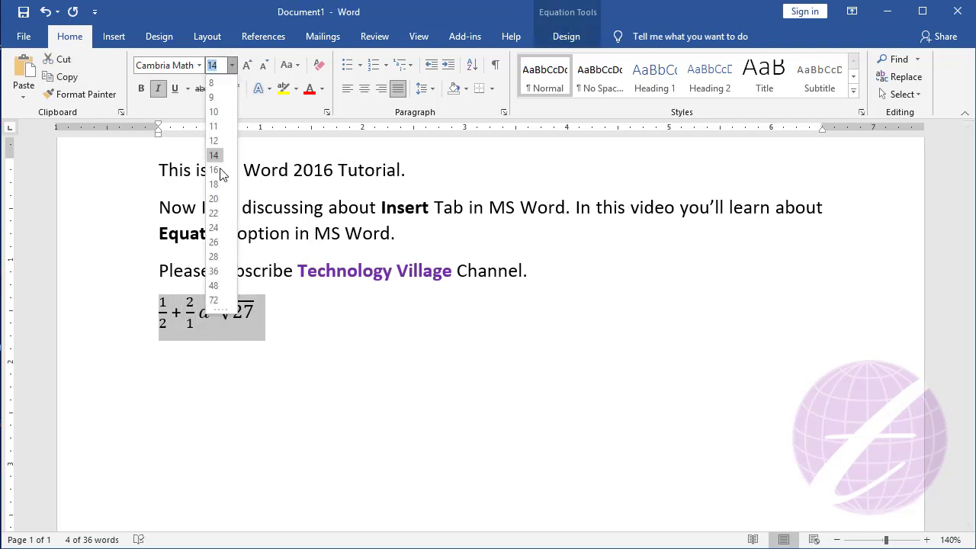
click(222, 242)
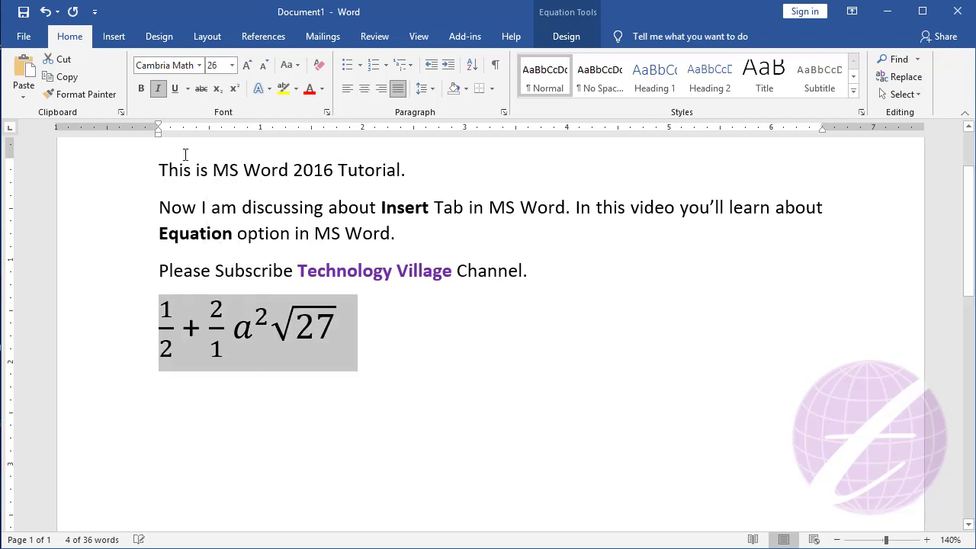
click(141, 89)
click(158, 89)
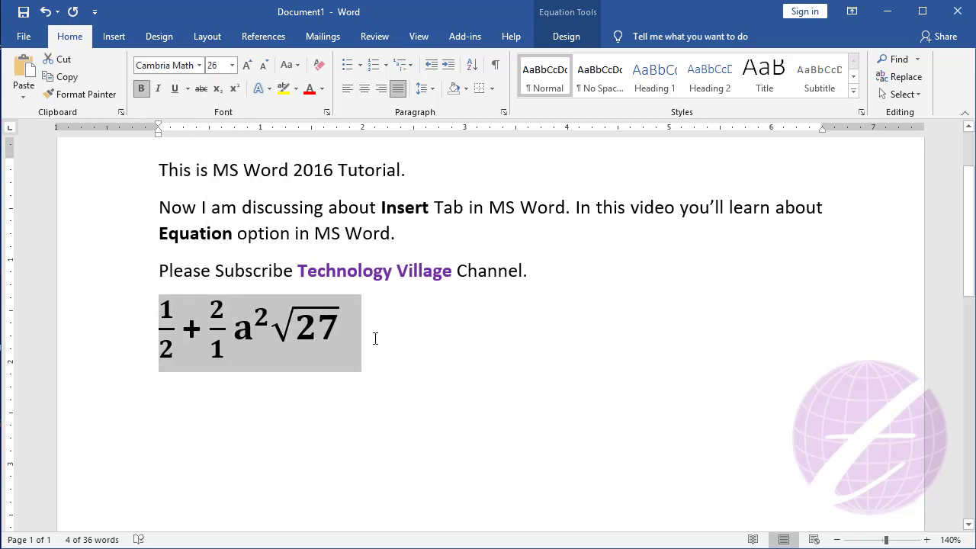
click(427, 311)
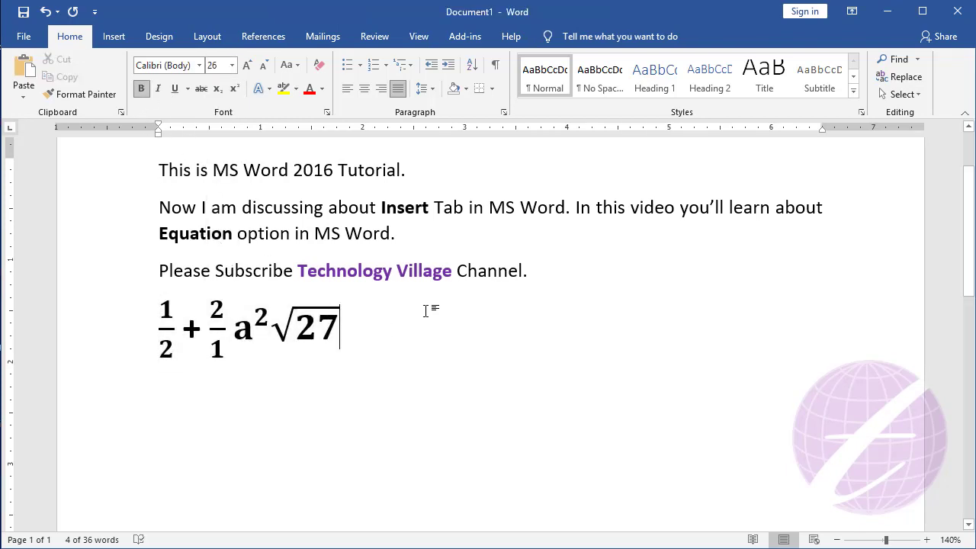
click(113, 38)
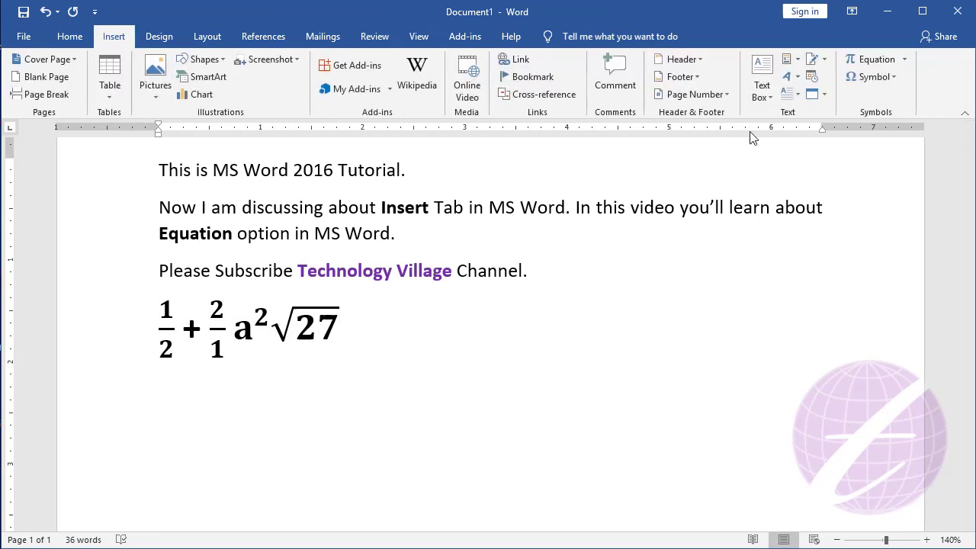
click(877, 59)
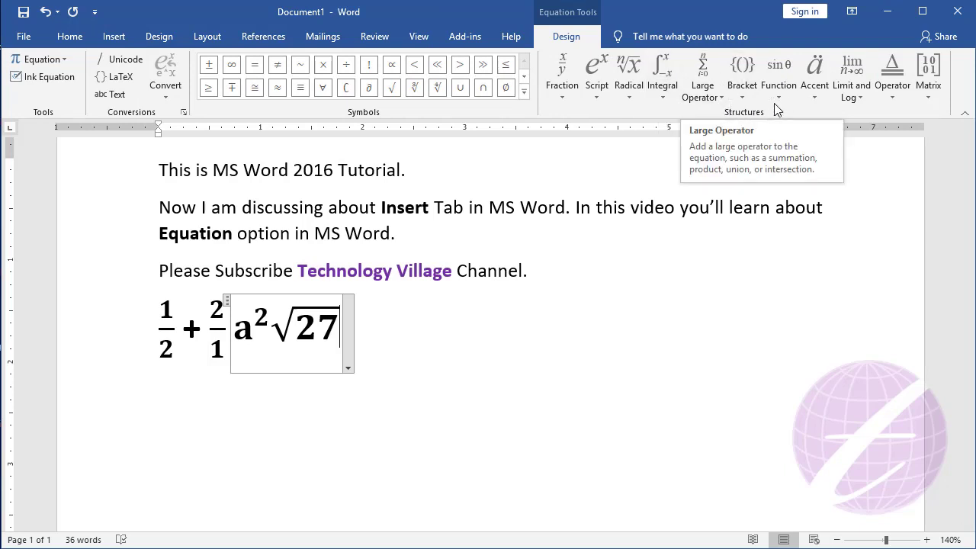
click(742, 92)
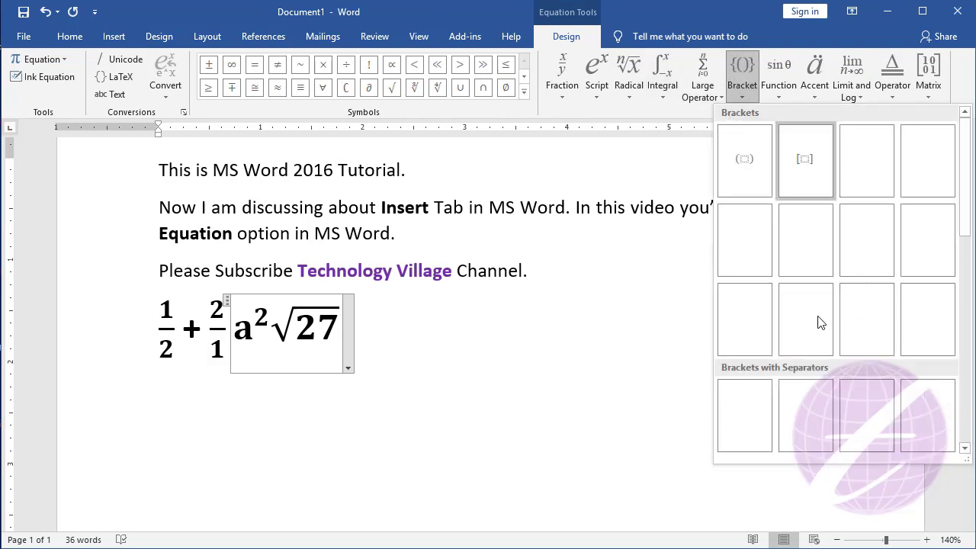
click(784, 91)
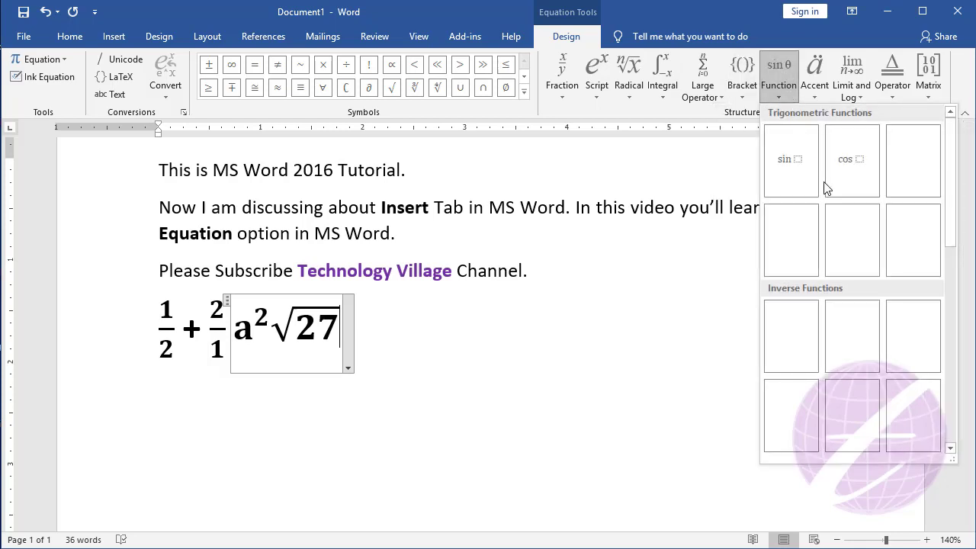
click(935, 81)
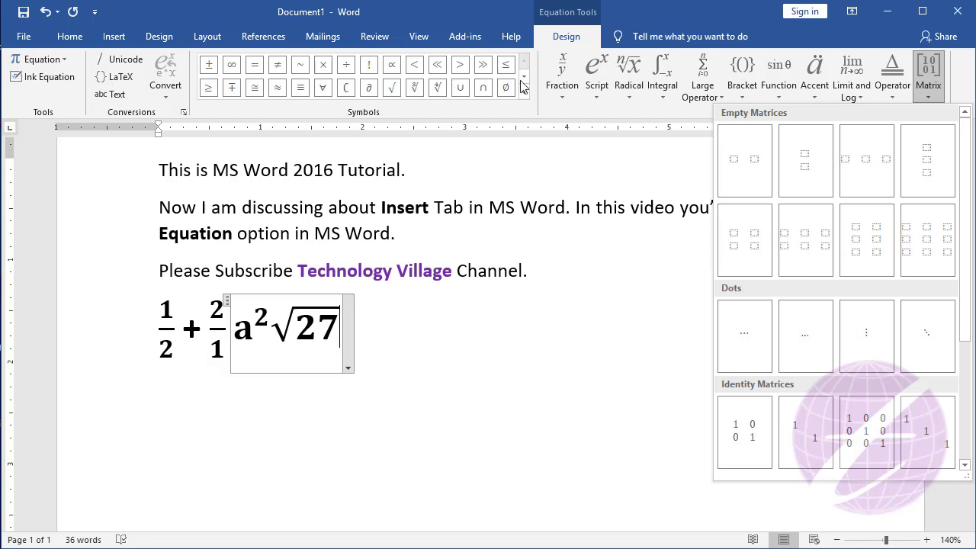
click(418, 326)
click(418, 327)
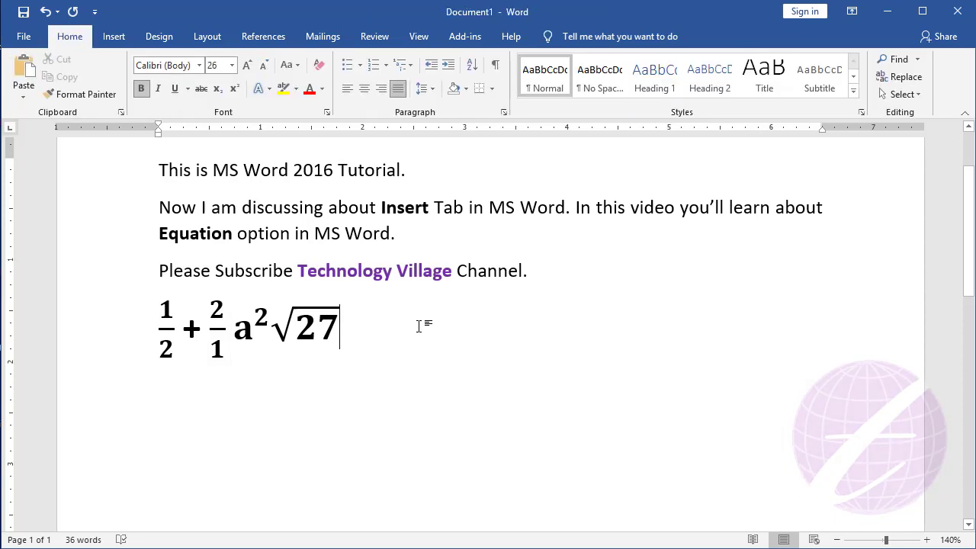